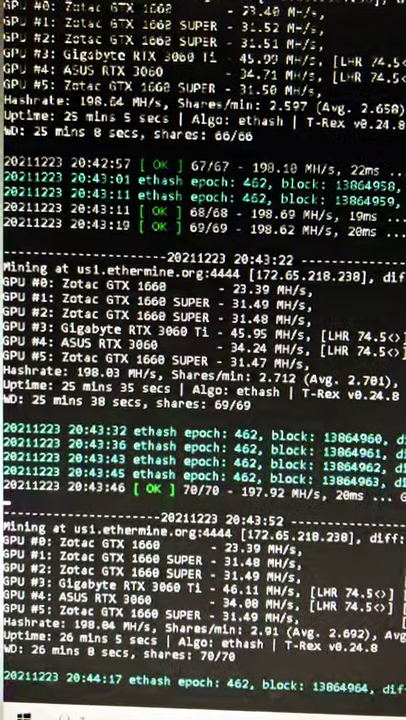
Launch Device Manager from the Start menu above the running T-Rex miner
key(super)
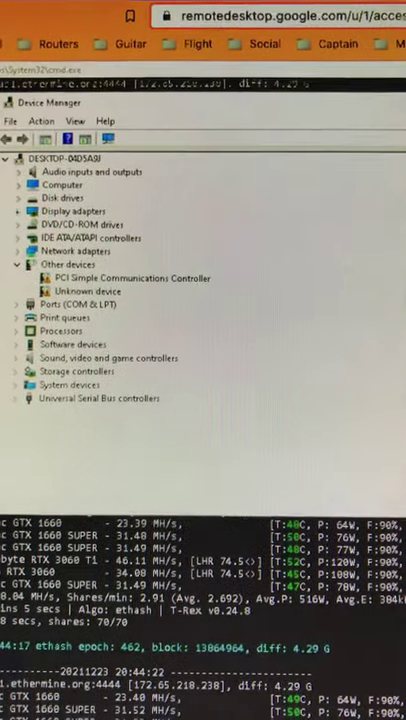
Expand Display adapters to show the four GTX 1660/1660 SUPER, RTX 3060 and 3060 Ti GPUs
click(19, 211)
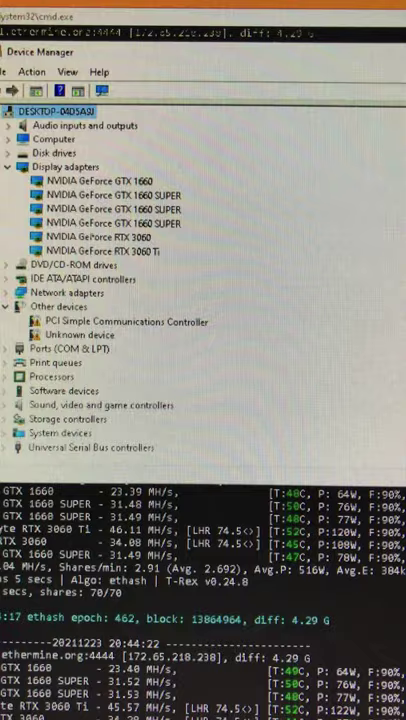